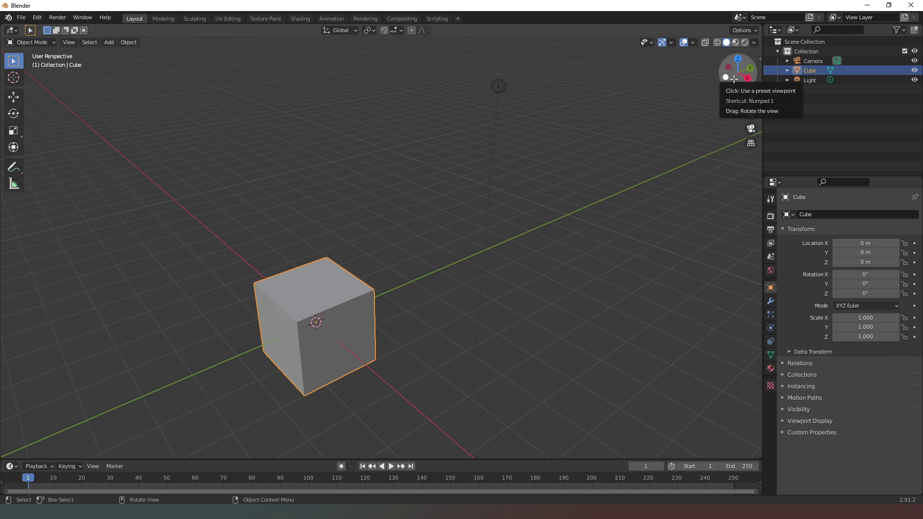
# Orbit, pan and zoom the viewport until the cube, camera and light all fit in view.
pyautogui.moveTo(741, 79); pyautogui.dragTo(720, 95)
pyautogui.moveTo(417, 160); pyautogui.dragTo(715, 87)
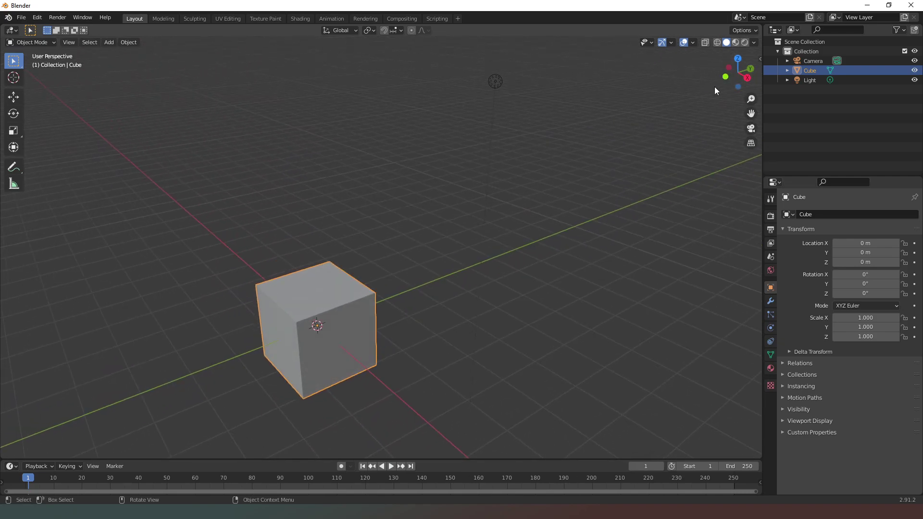
pyautogui.moveTo(613, 127); pyautogui.dragTo(645, 147, button='middle')
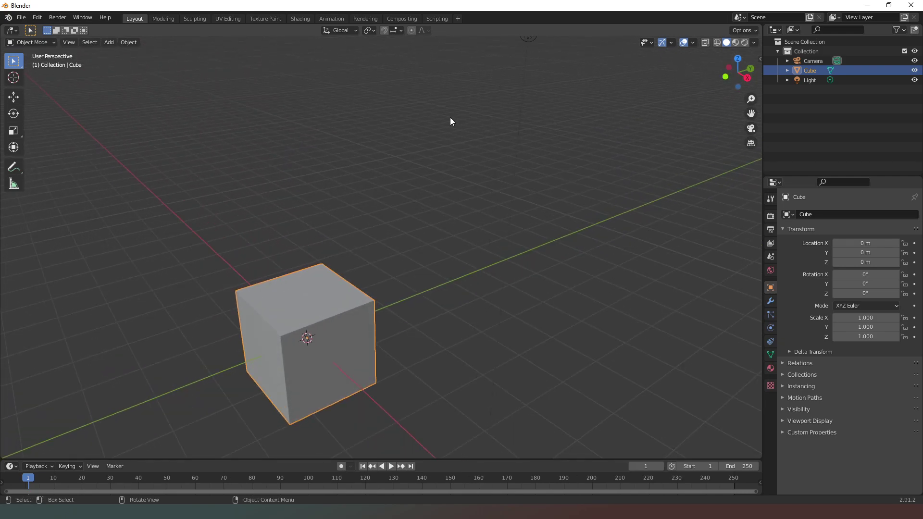
pyautogui.moveTo(450, 117); pyautogui.dragTo(419, 175, button='middle')
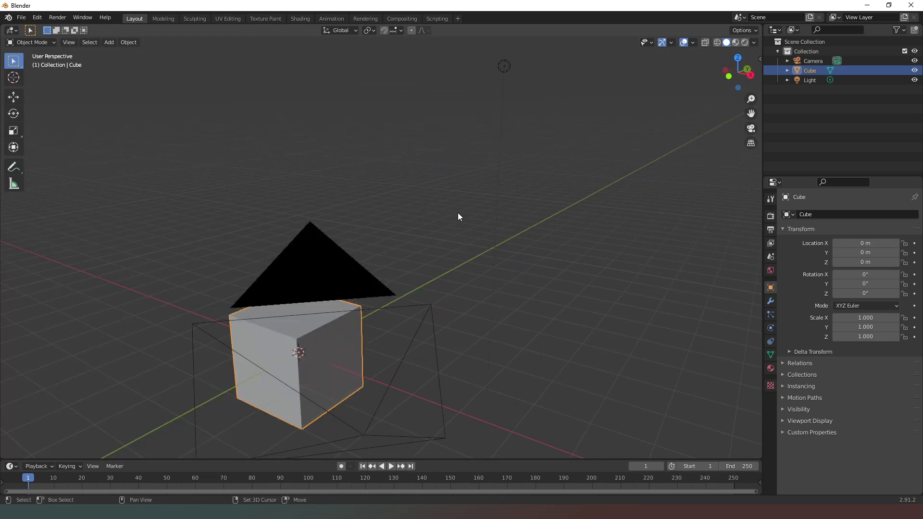
pyautogui.keyDown('shift'); pyautogui.moveTo(458, 214); pyautogui.dragTo(492, 150, button='middle'); pyautogui.keyUp('shift')
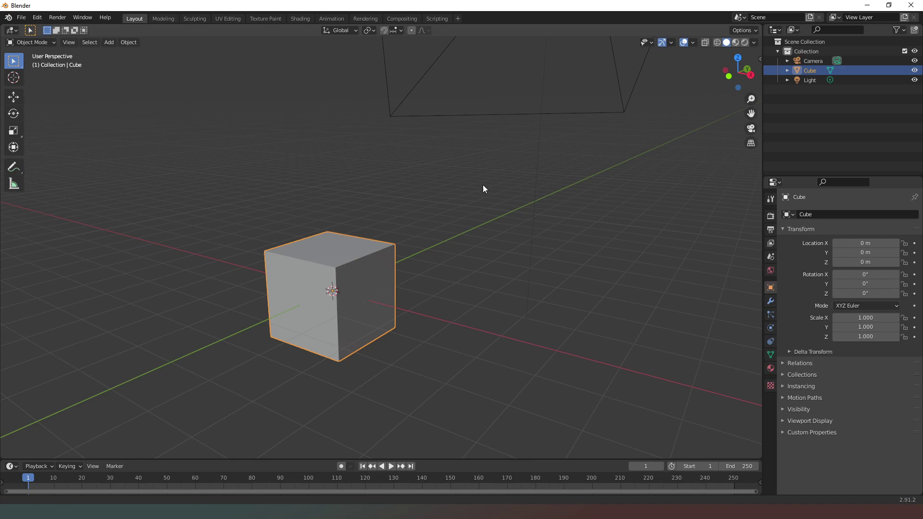
pyautogui.keyDown('ctrl'); pyautogui.moveTo(483, 186); pyautogui.dragTo(502, 221, button='middle'); pyautogui.keyUp('ctrl')
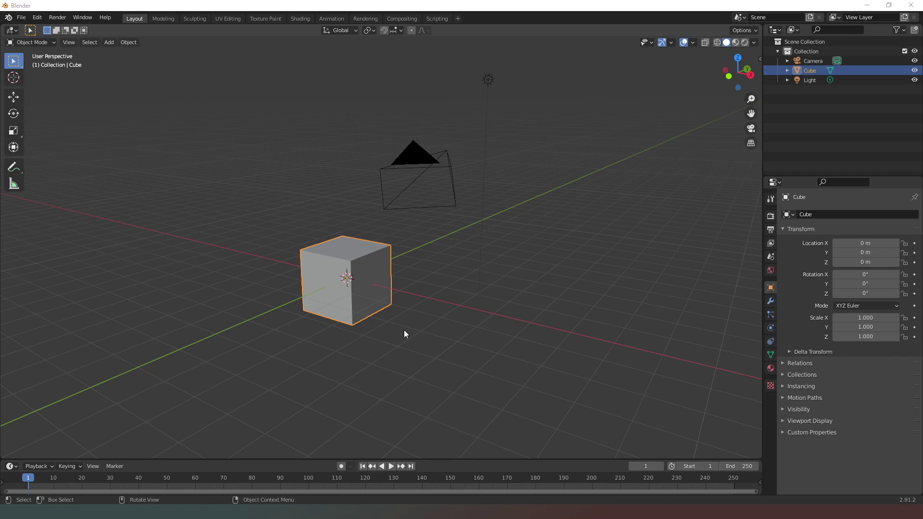
# Show the cube's object context menu, then browse the View menu and neighbouring header menus.
pyautogui.rightClick(312, 179)
pyautogui.click(68, 42)
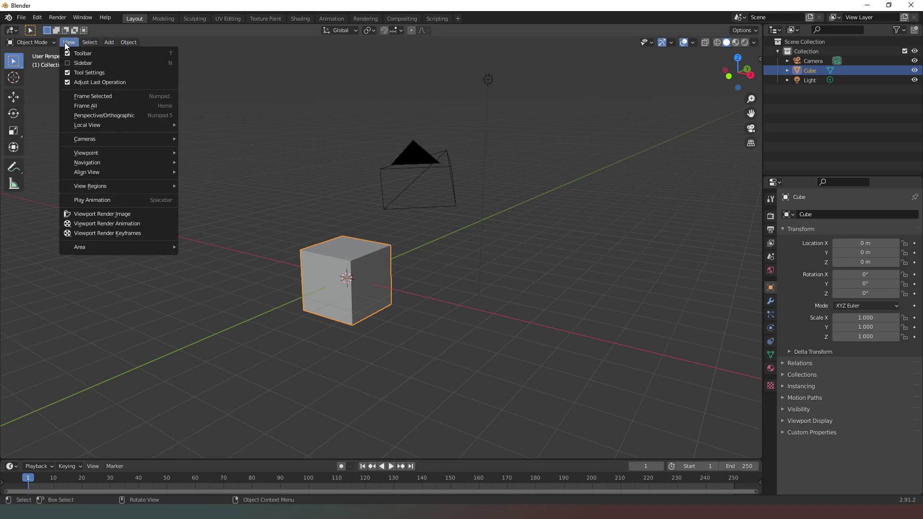
pyautogui.moveTo(106, 43)
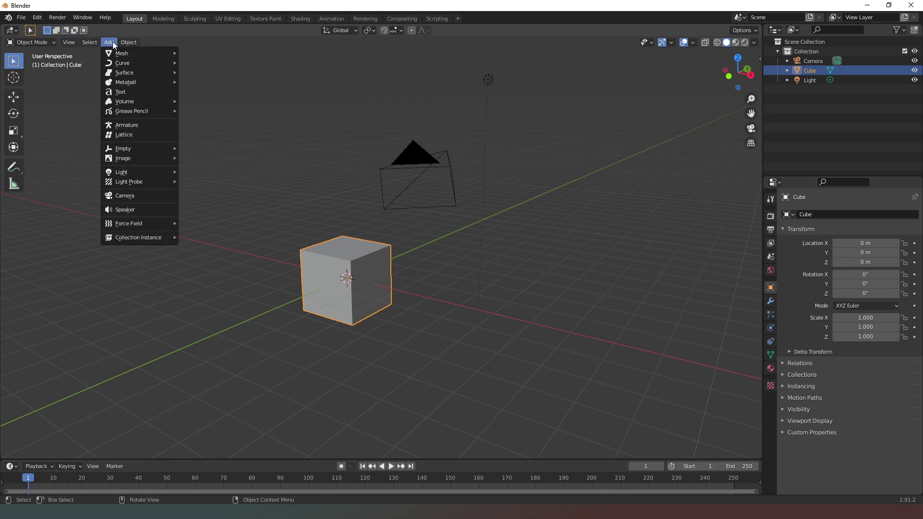
pyautogui.moveTo(69, 44)
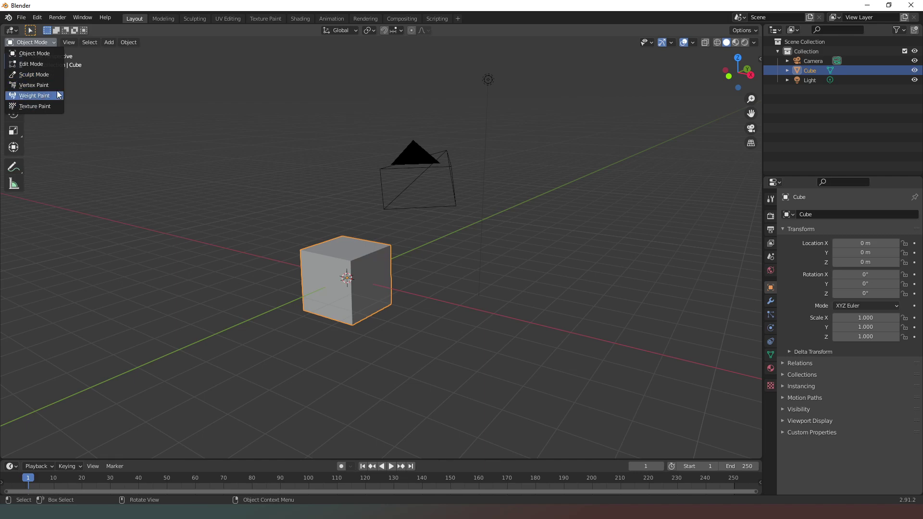
# Switch the cube from Object Mode to Edit Mode and back to Object Mode.
pyautogui.click(53, 42)
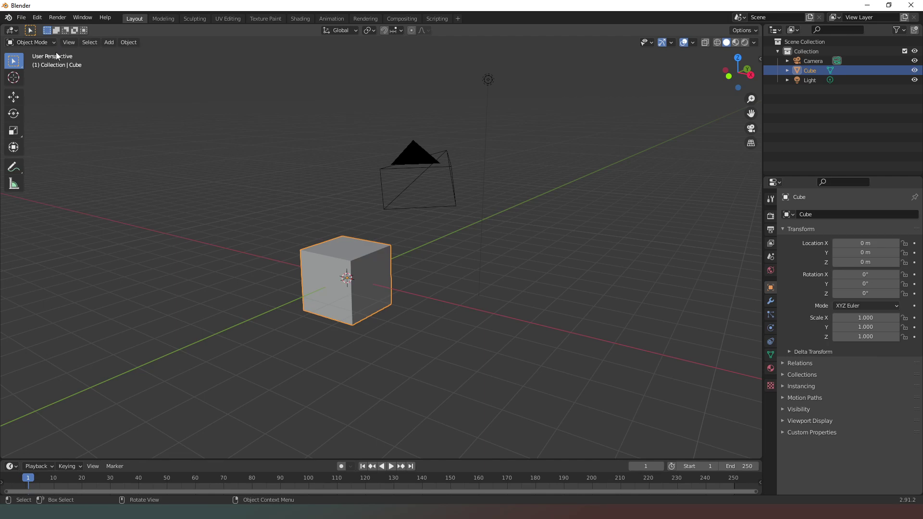
pyautogui.click(47, 44)
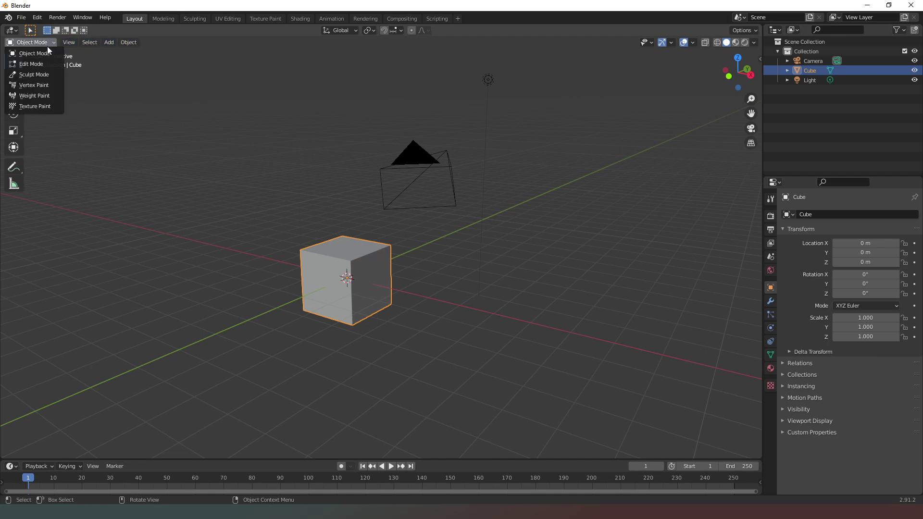
pyautogui.click(41, 63)
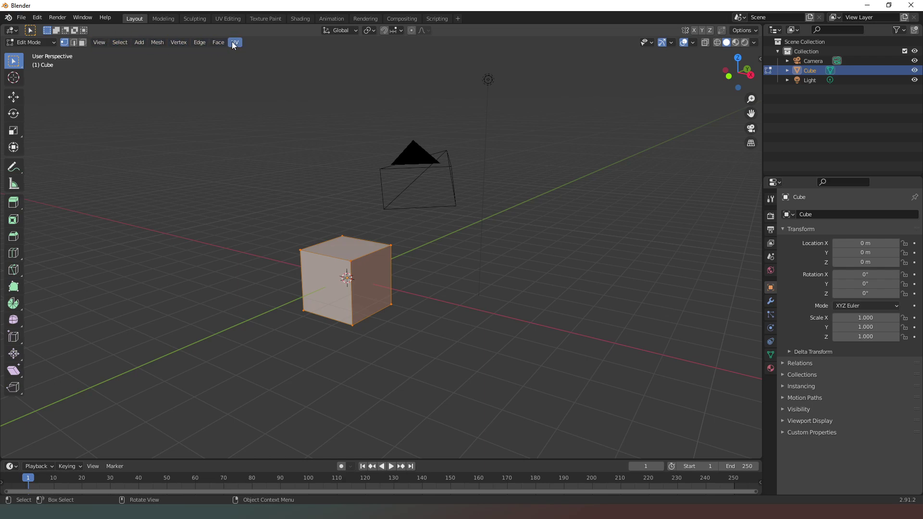
pyautogui.click(47, 42)
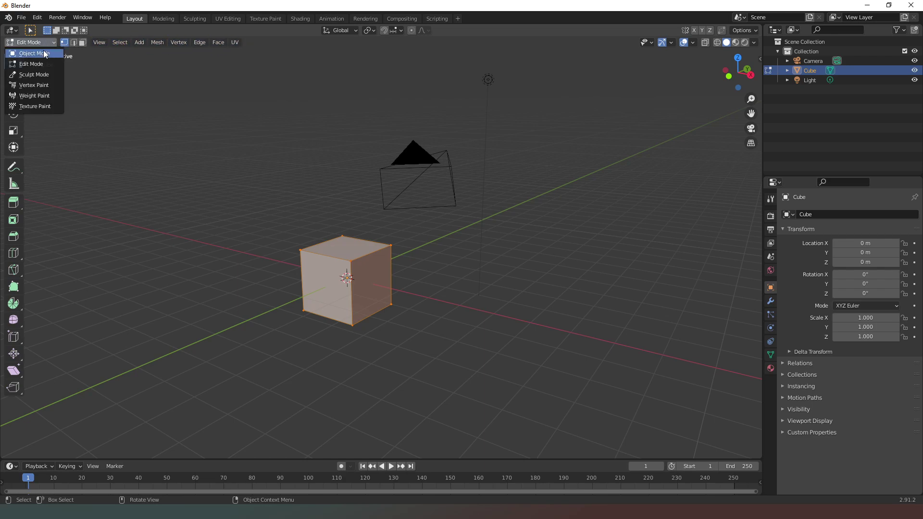
pyautogui.click(43, 53)
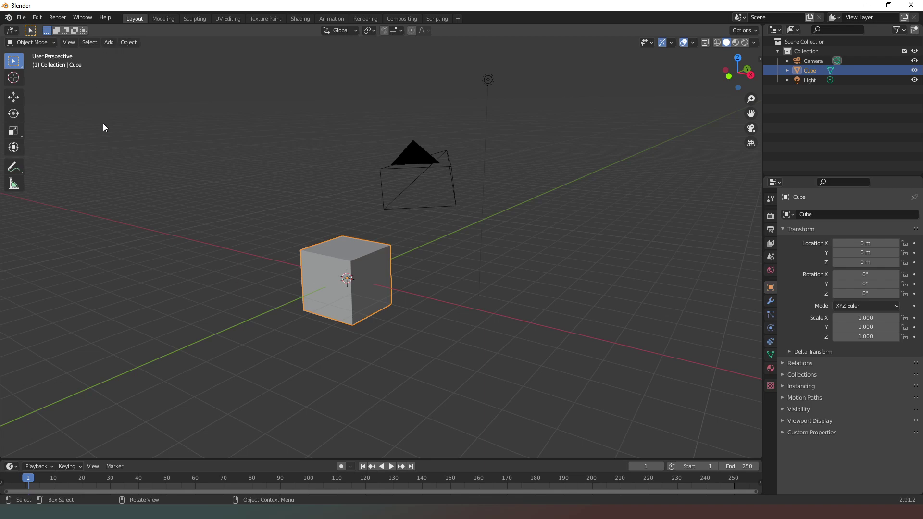
pyautogui.press('shift')
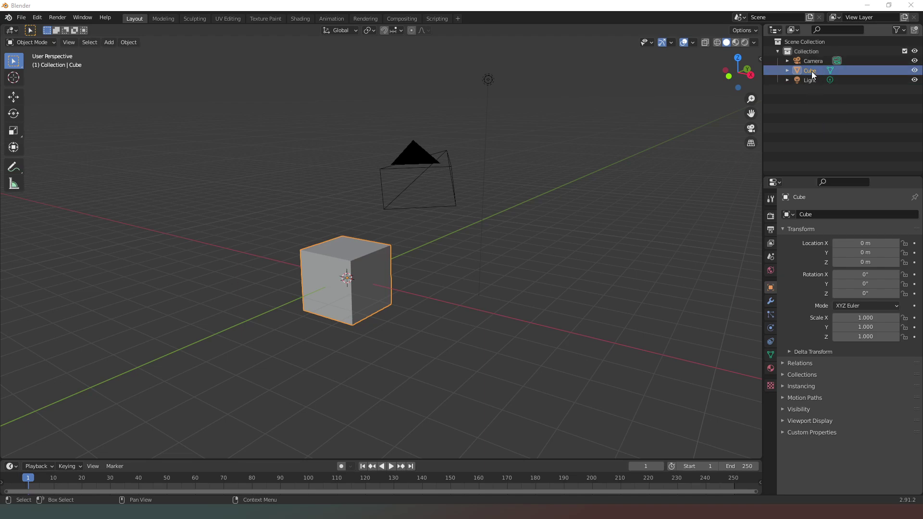
pyautogui.rightClick(792, 51)
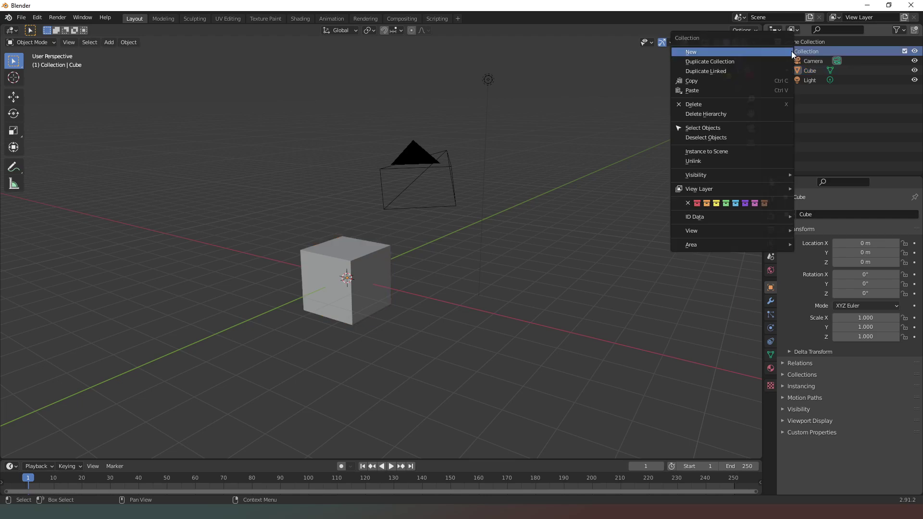
pyautogui.click(731, 204)
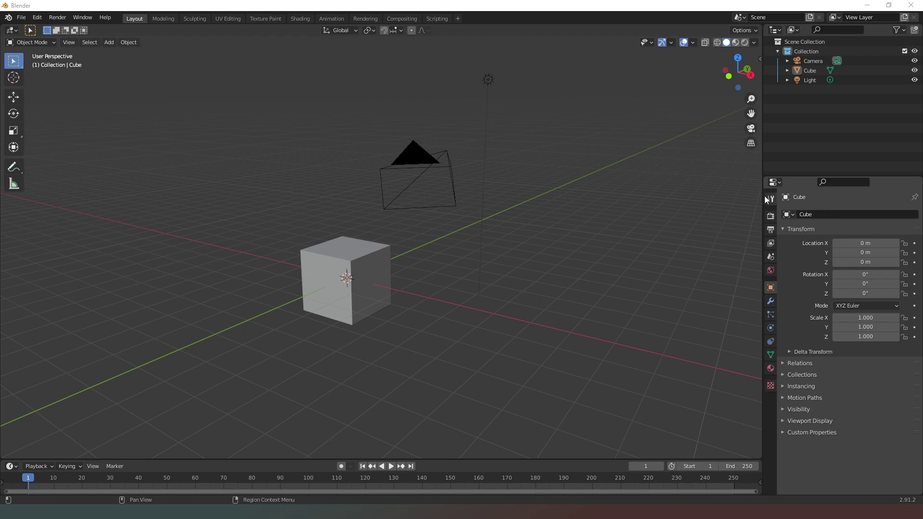
# Select the cube, show the View Layer properties, and enlarge the outliner and properties panels.
pyautogui.click(360, 254)
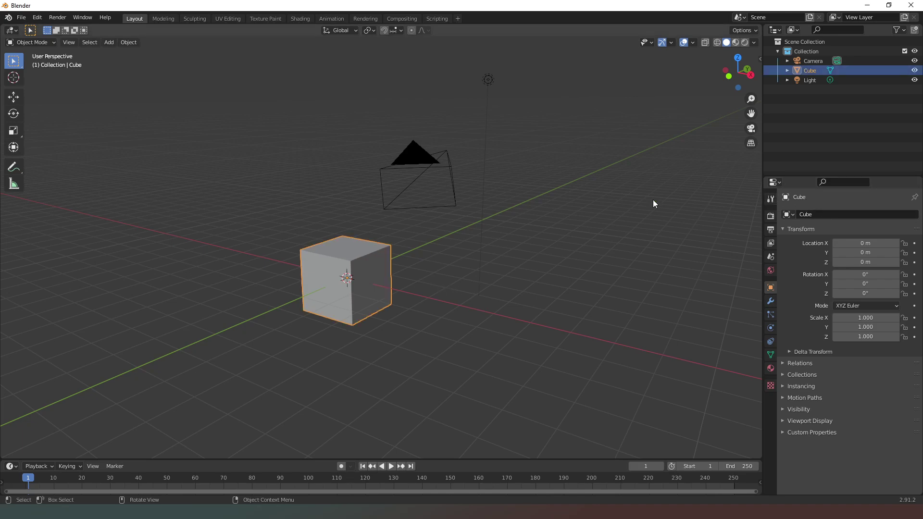
pyautogui.click(772, 203)
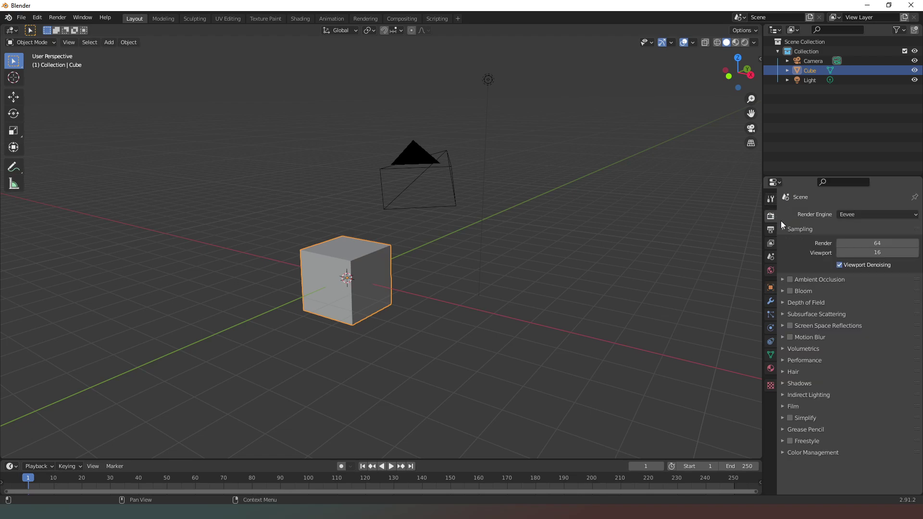
pyautogui.click(773, 234)
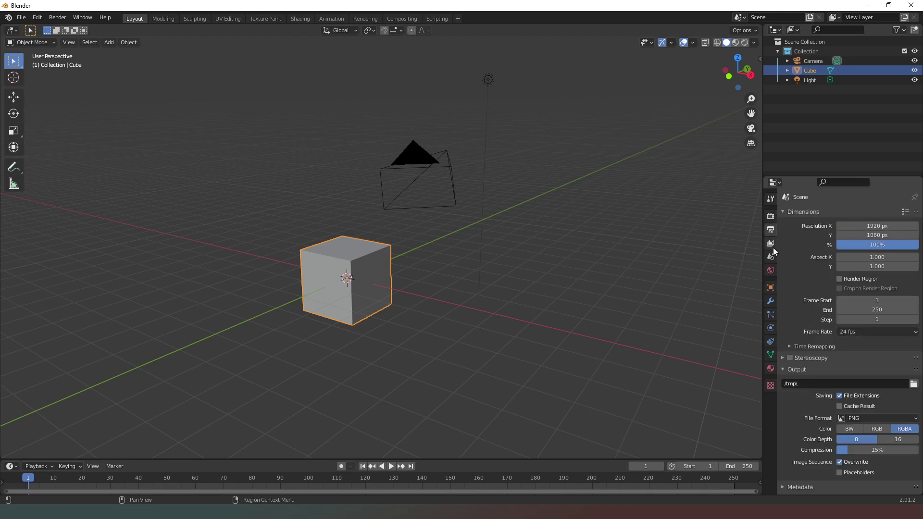
pyautogui.click(774, 247)
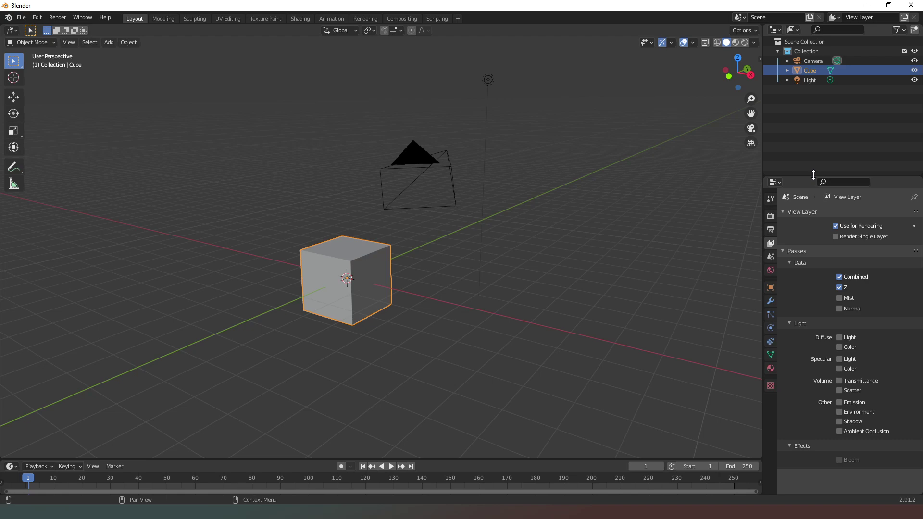
pyautogui.moveTo(813, 175); pyautogui.dragTo(813, 214)
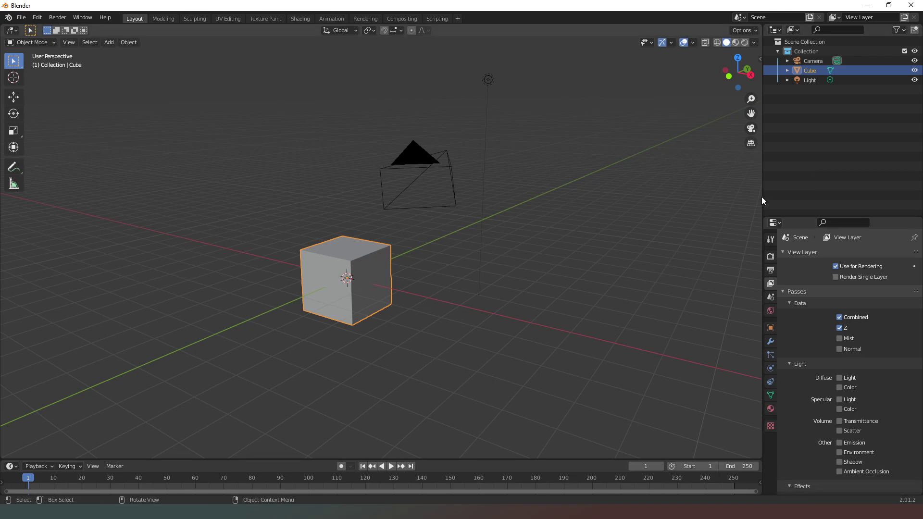
pyautogui.moveTo(763, 201); pyautogui.dragTo(738, 200)
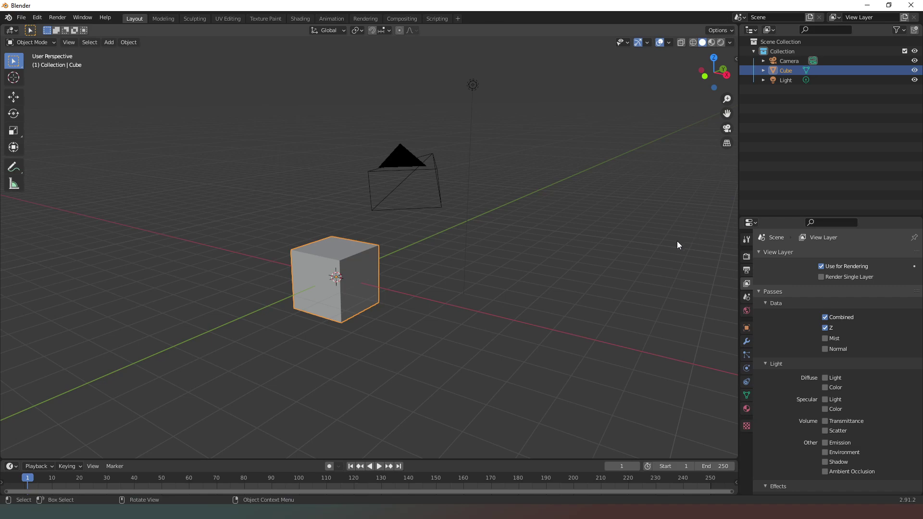
pyautogui.press('shift')
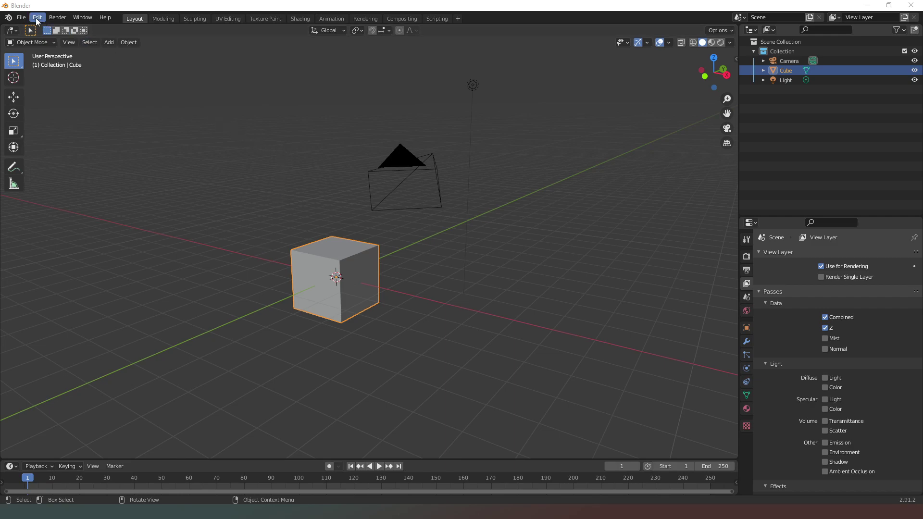
pyautogui.click(21, 17)
pyautogui.moveTo(36, 18)
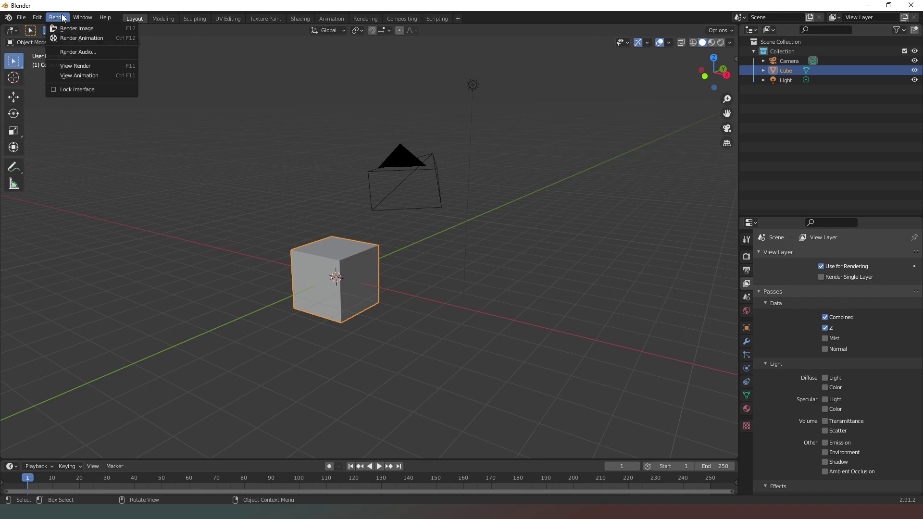
pyautogui.moveTo(102, 18)
pyautogui.click(28, 20)
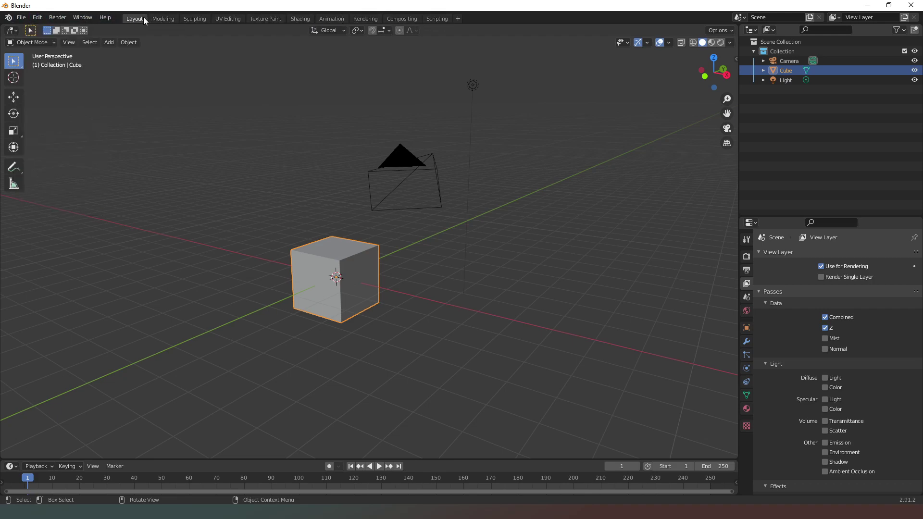
pyautogui.click(162, 19)
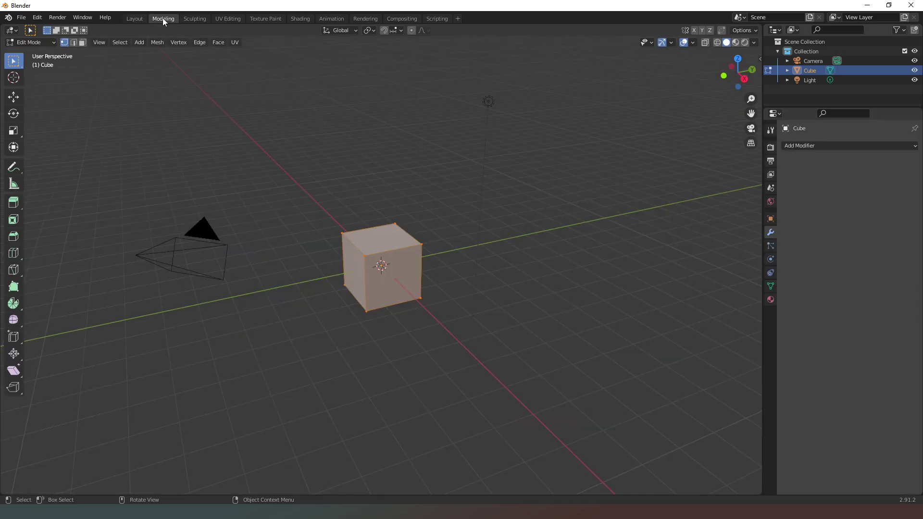
pyautogui.click(202, 18)
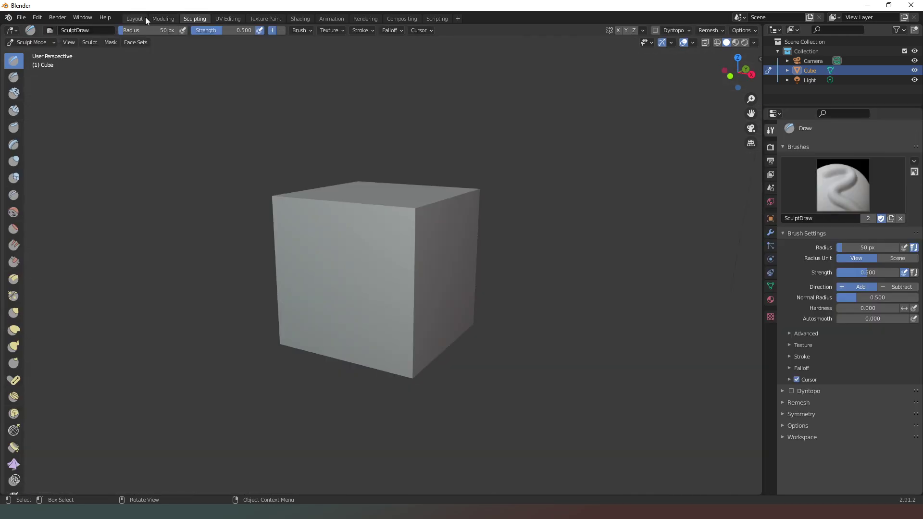
pyautogui.click(137, 19)
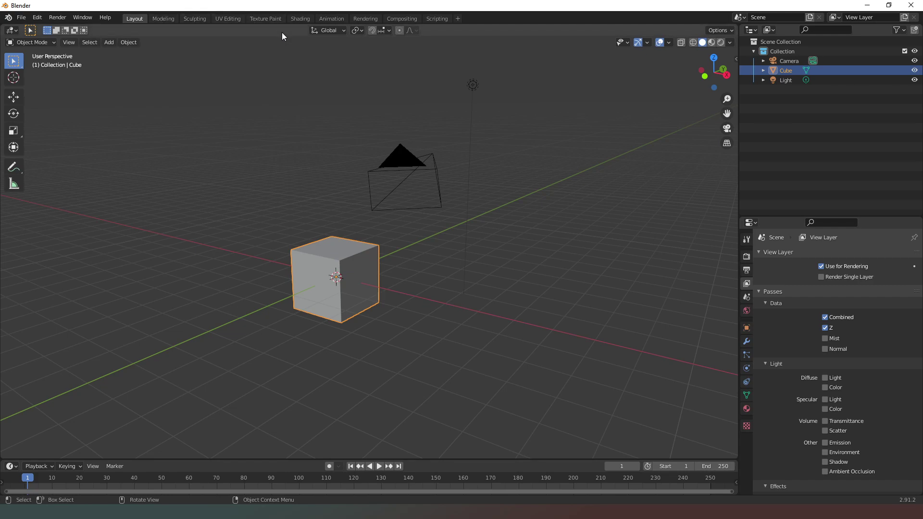
pyautogui.click(257, 21)
pyautogui.click(136, 18)
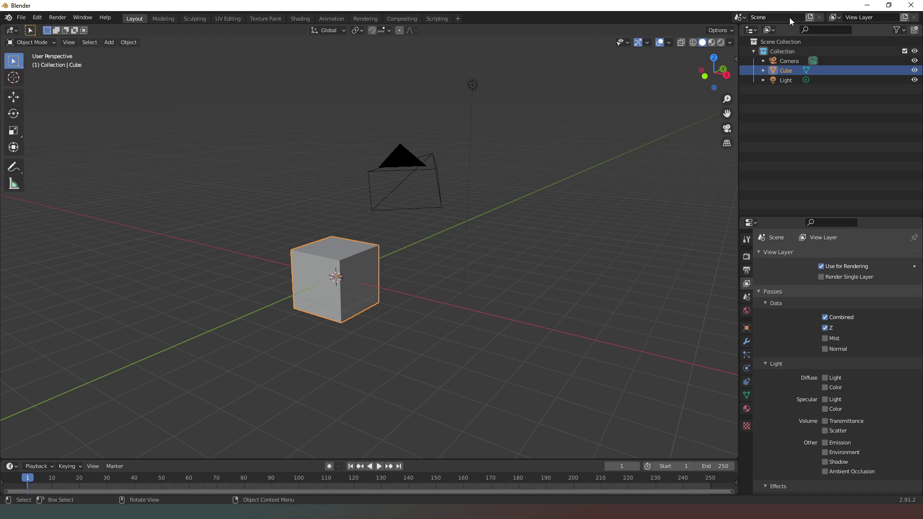
pyautogui.click(837, 18)
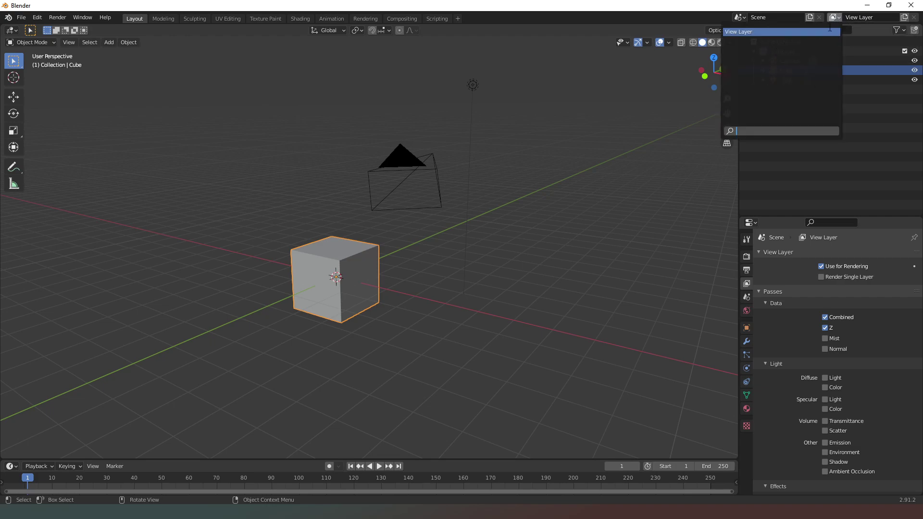
pyautogui.click(739, 18)
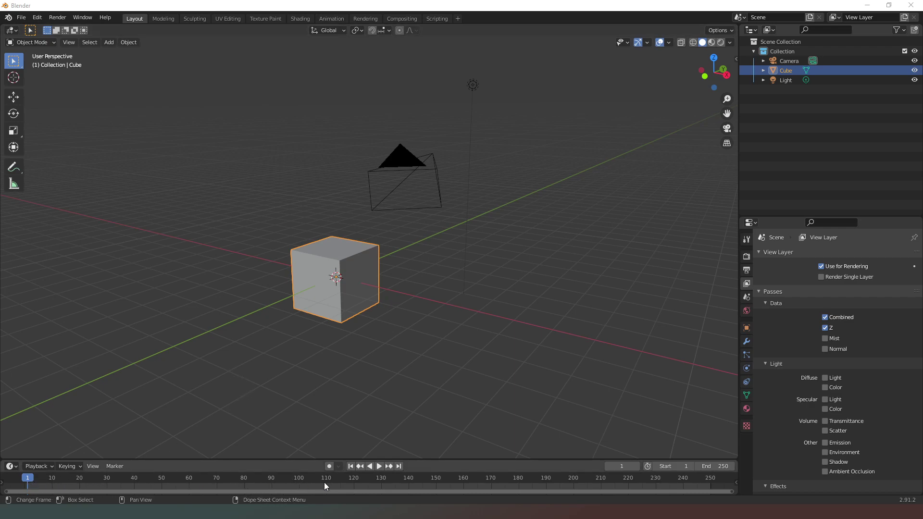
# Play and scrub the animation in an enlarged timeline, return to frame 0, then shrink it.
pyautogui.moveTo(471, 459); pyautogui.dragTo(470, 413)
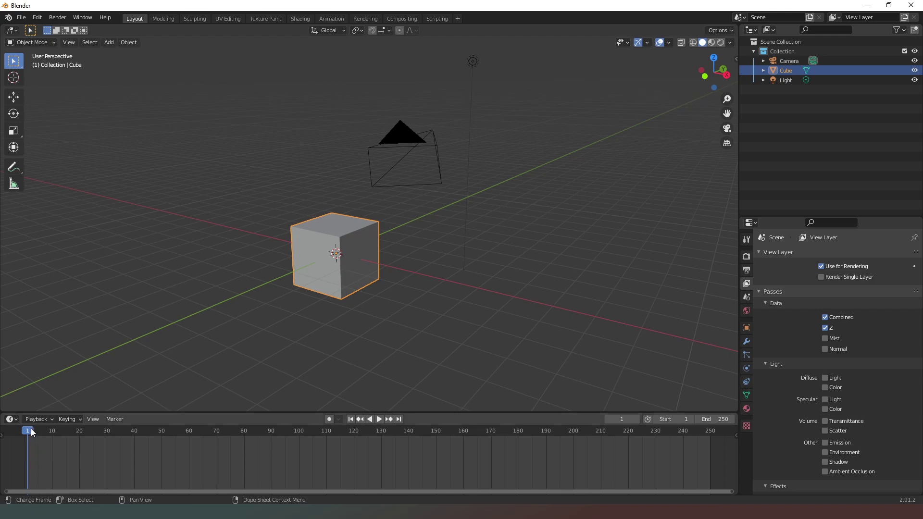
pyautogui.press('space')
pyautogui.moveTo(163, 432); pyautogui.dragTo(374, 435)
pyautogui.press('Escape')
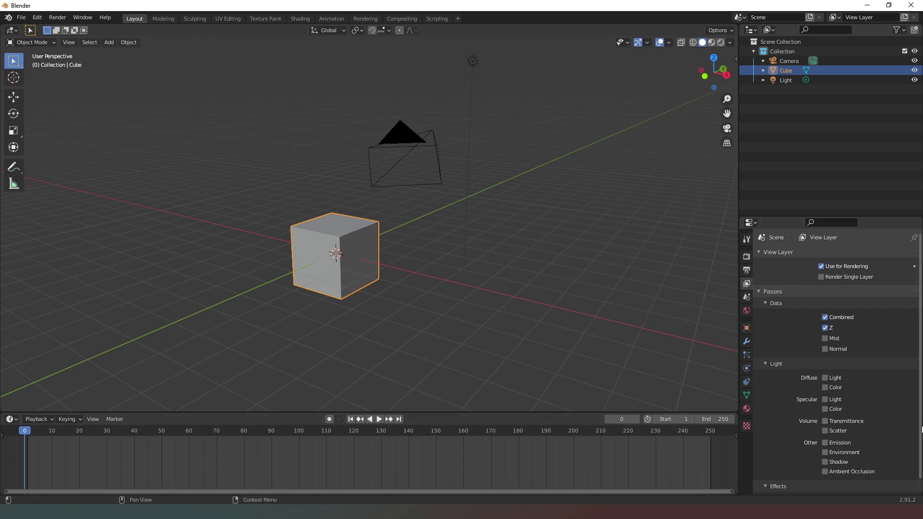
pyautogui.click(380, 419)
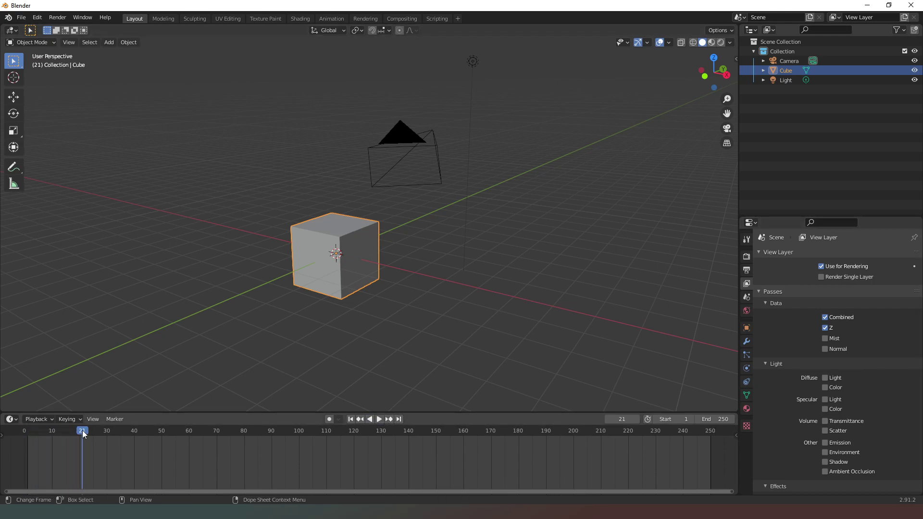
pyautogui.moveTo(82, 431); pyautogui.dragTo(25, 431)
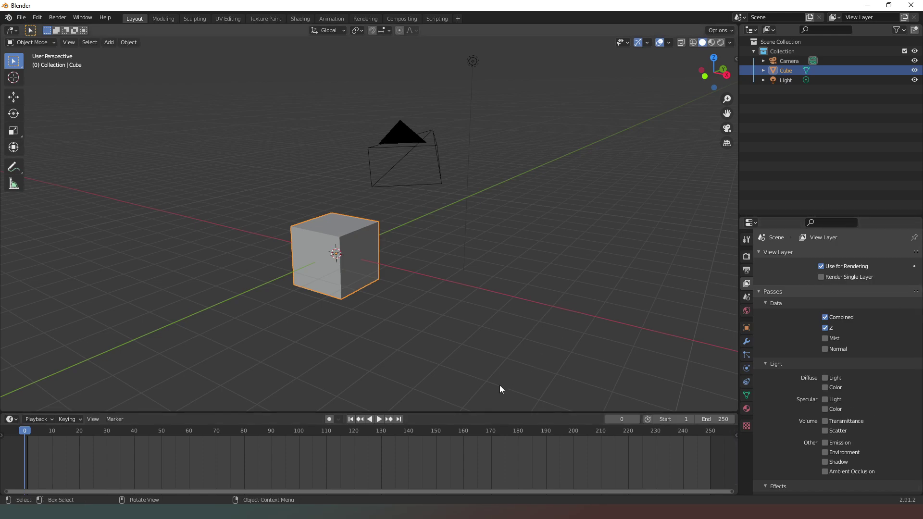
pyautogui.moveTo(486, 412); pyautogui.dragTo(492, 453)
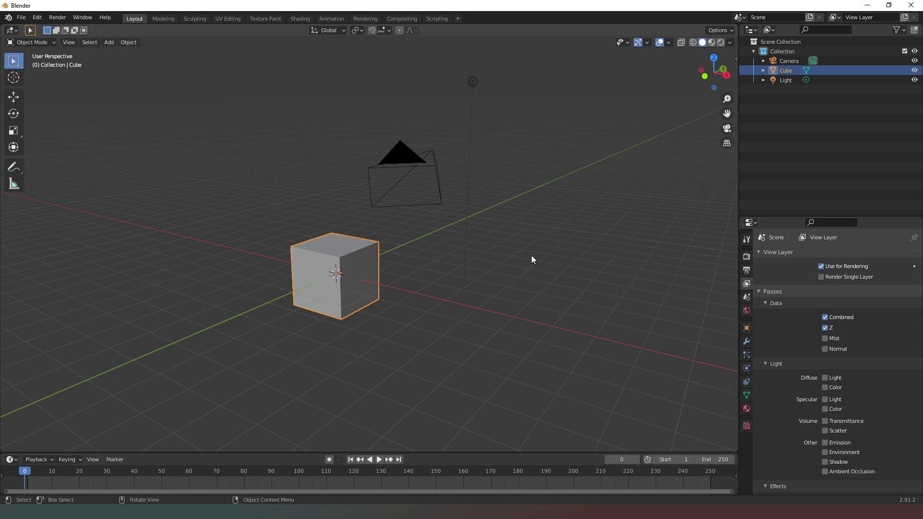